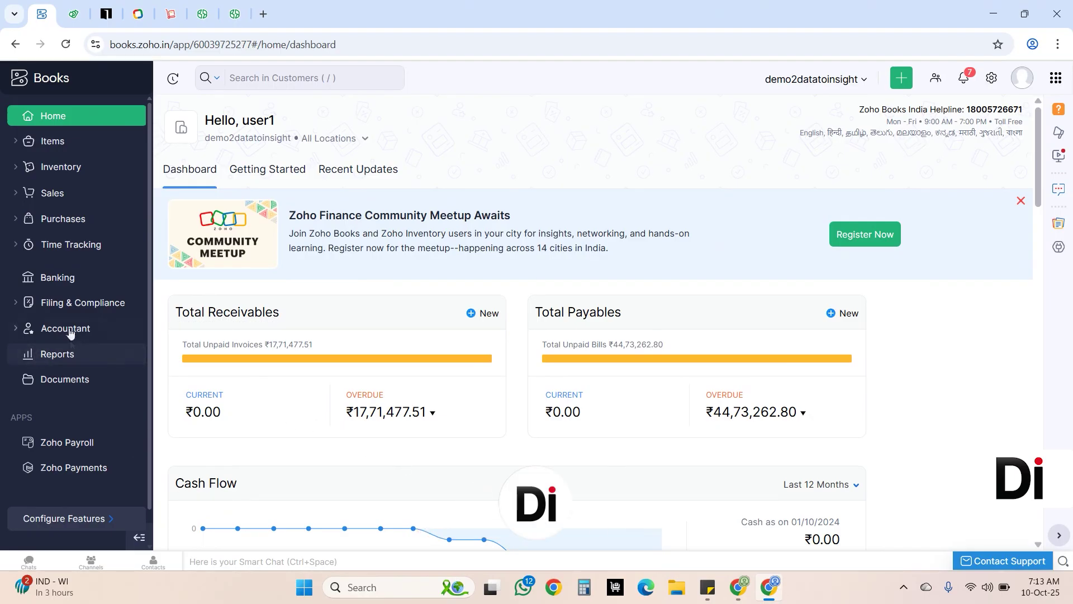
- Open the Inventory Adjustment Summary report from the Inventory category of the Reports Center
{"action": "left_click", "coordinate": [59, 358]}
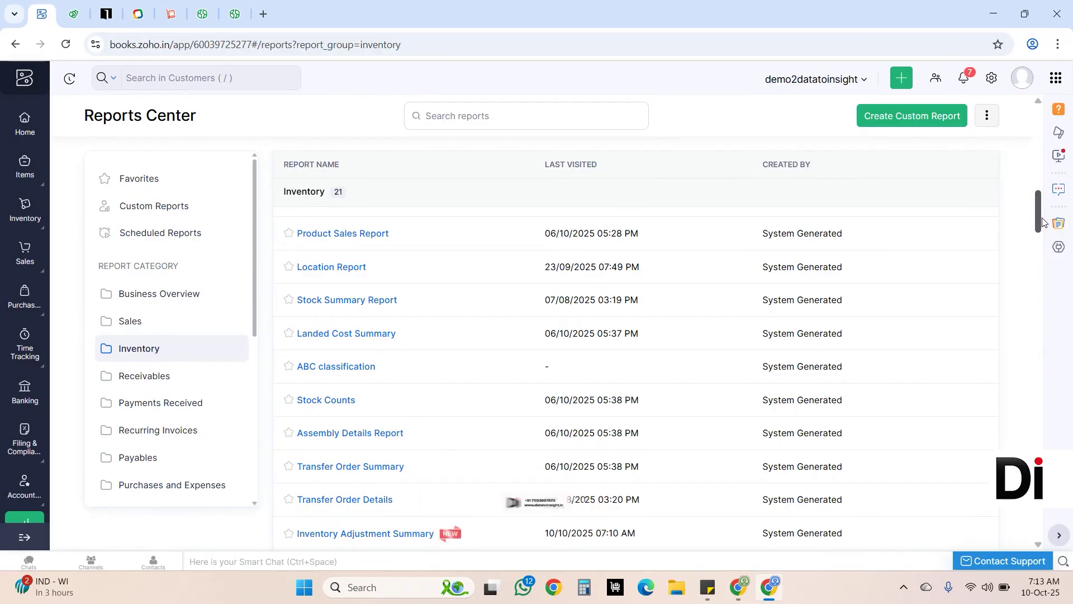
{"action": "left_click_drag", "start_coordinate": [1037, 213], "coordinate": [1038, 242]}
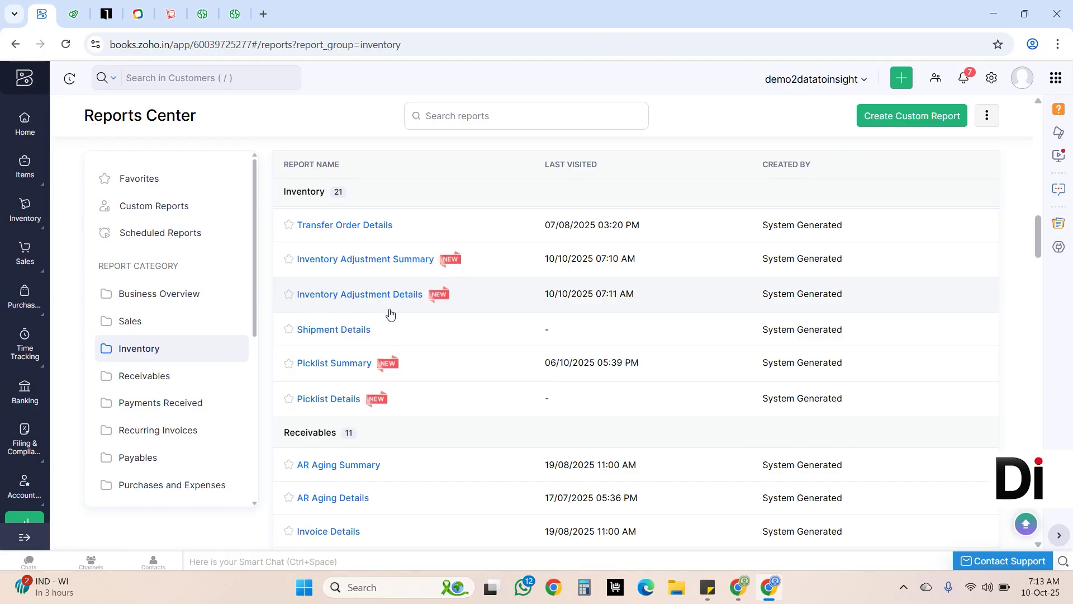
{"action": "left_click", "coordinate": [406, 266]}
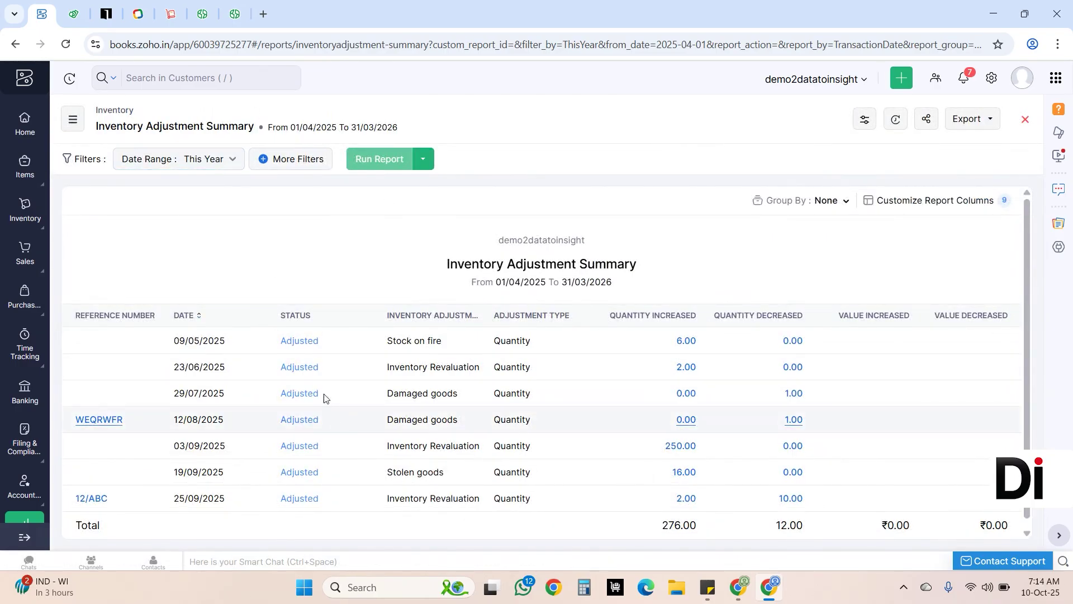
- Switch the report's date range to Today and back to This Year
{"action": "left_click", "coordinate": [213, 161]}
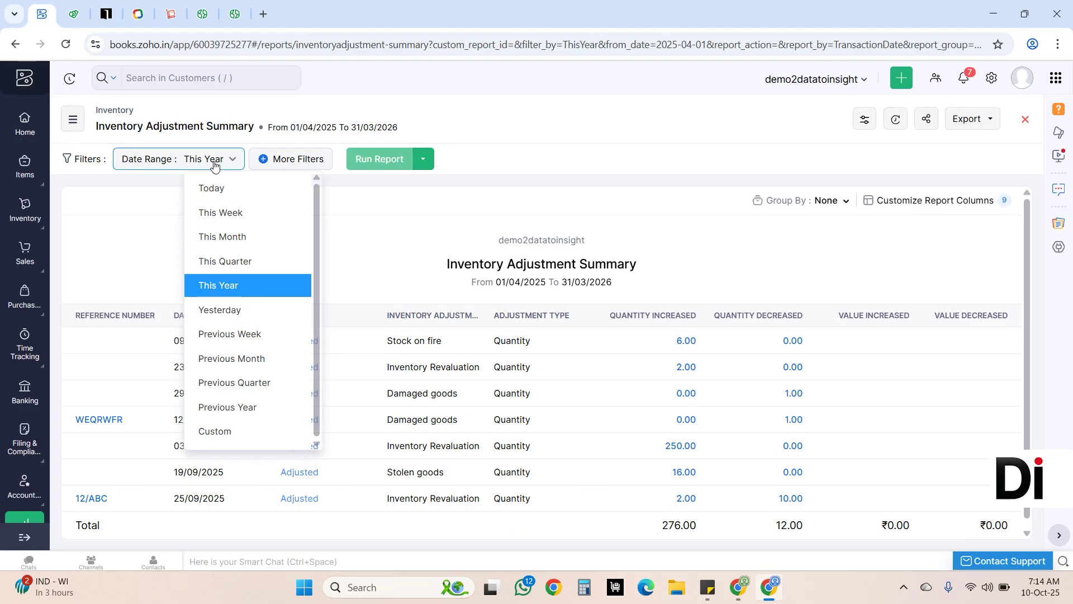
{"action": "left_click", "coordinate": [212, 187]}
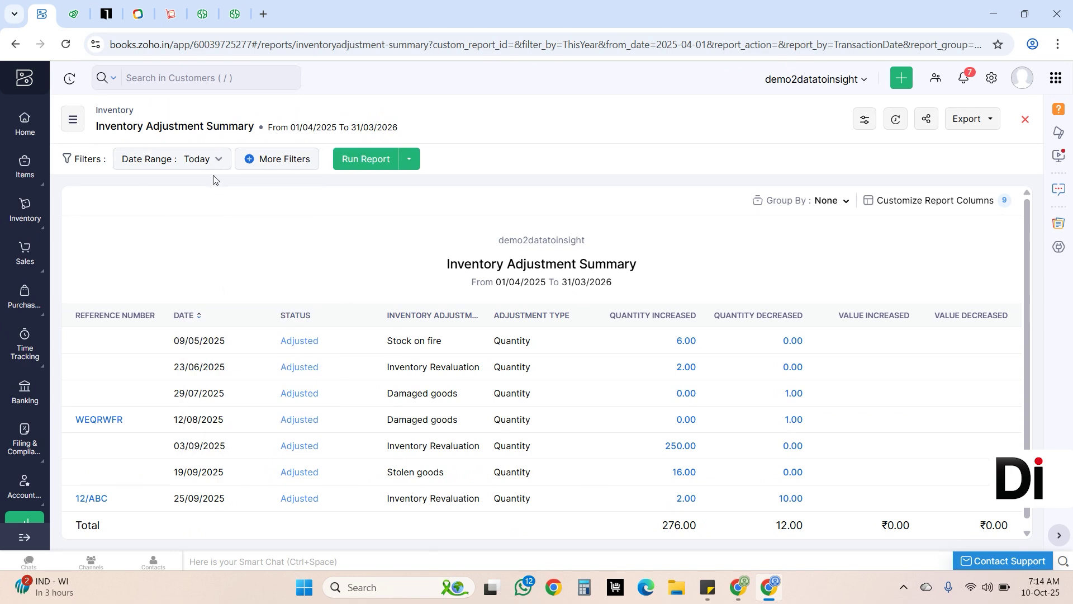
{"action": "left_click", "coordinate": [216, 169]}
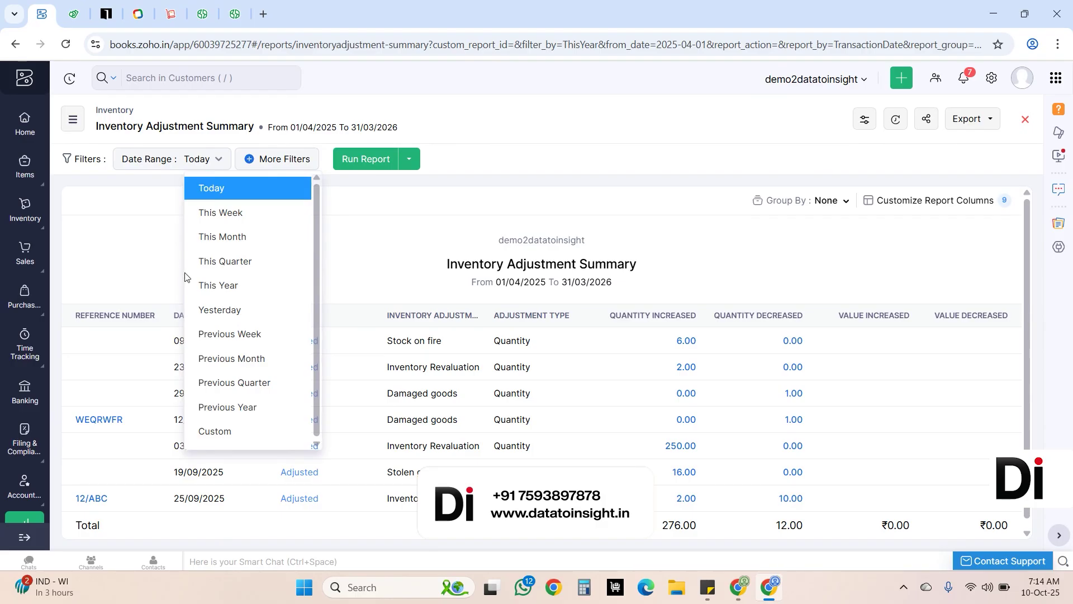
{"action": "left_click", "coordinate": [215, 285]}
- Examine the fields available for additional filters on the report
{"action": "left_click", "coordinate": [321, 158]}
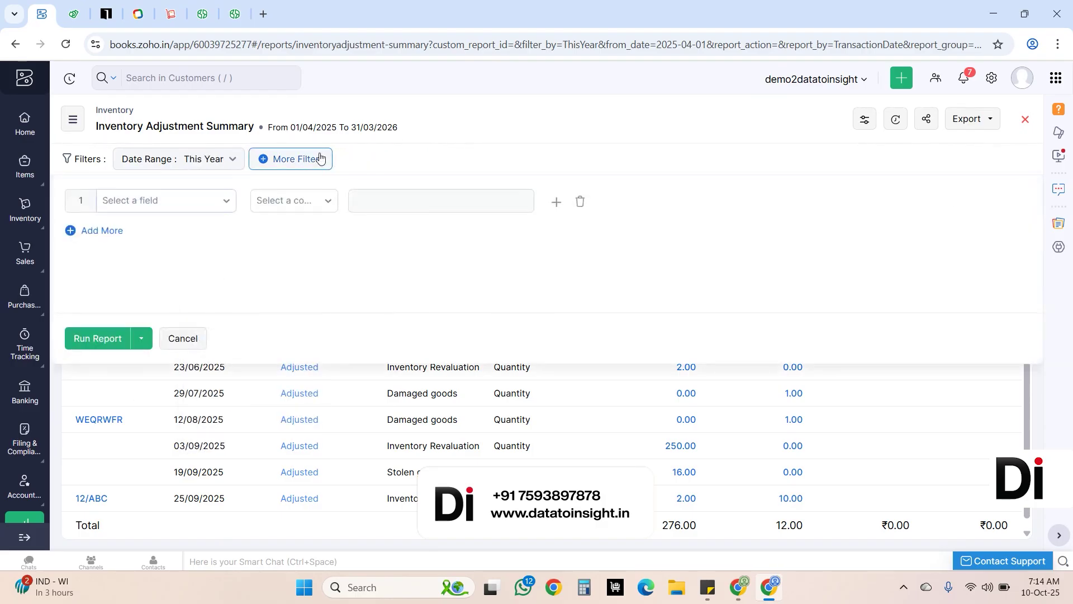
{"action": "left_click", "coordinate": [177, 205]}
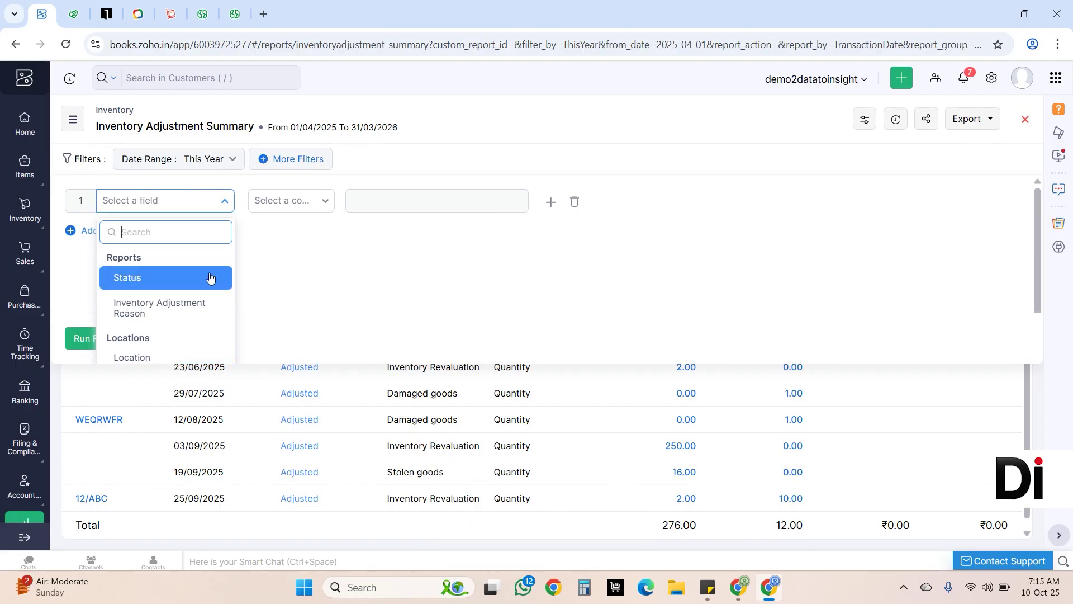
{"action": "left_click", "coordinate": [280, 278]}
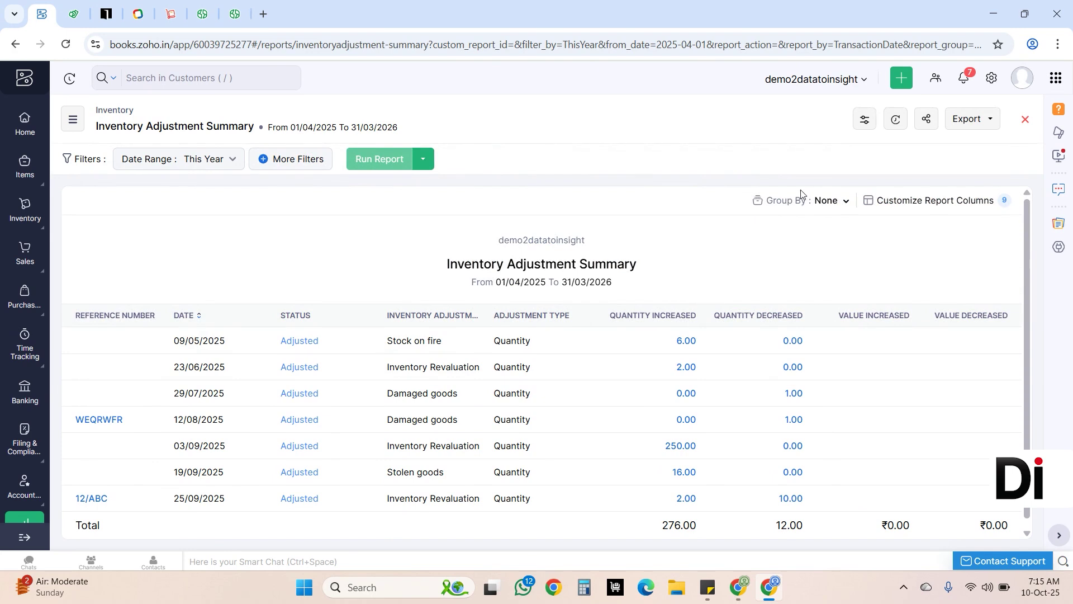
- Group the report by Date with each group's total displayed as a separate row, and review the grouped rows
{"action": "left_click", "coordinate": [834, 207]}
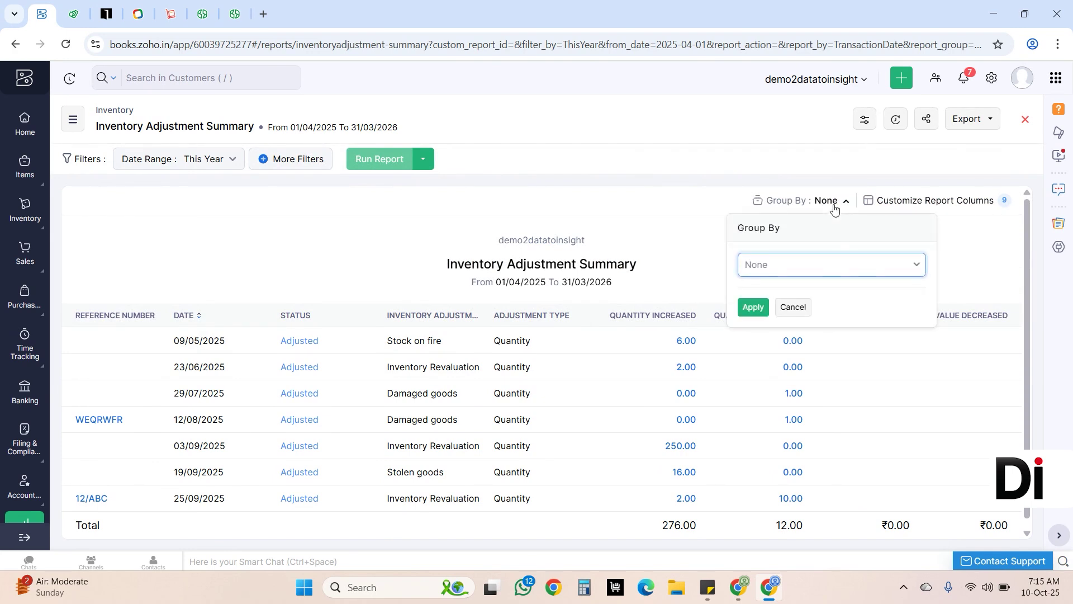
{"action": "left_click", "coordinate": [818, 271]}
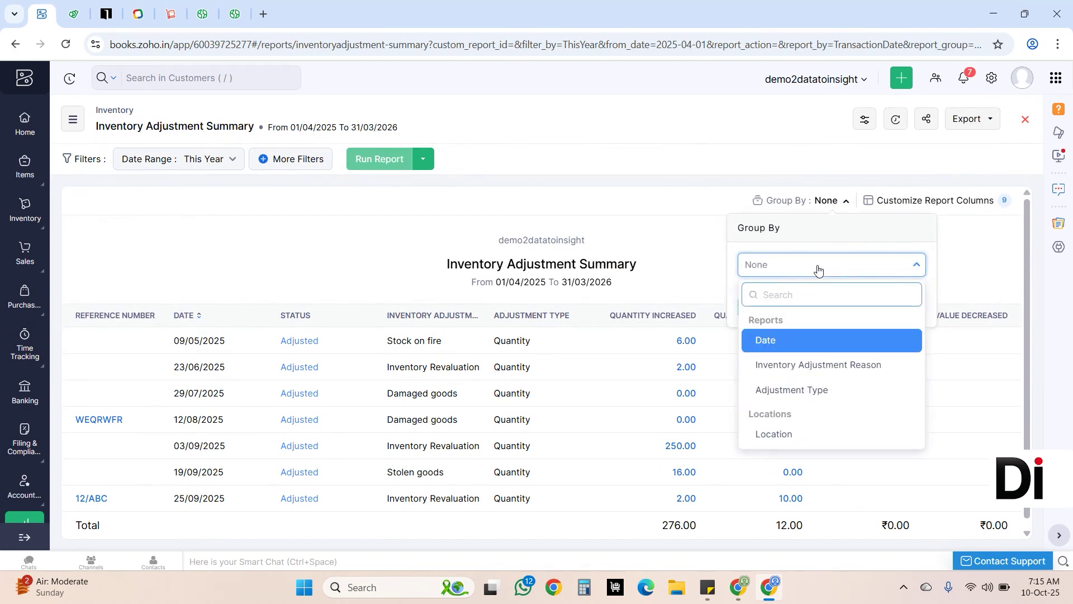
{"action": "left_click", "coordinate": [814, 341]}
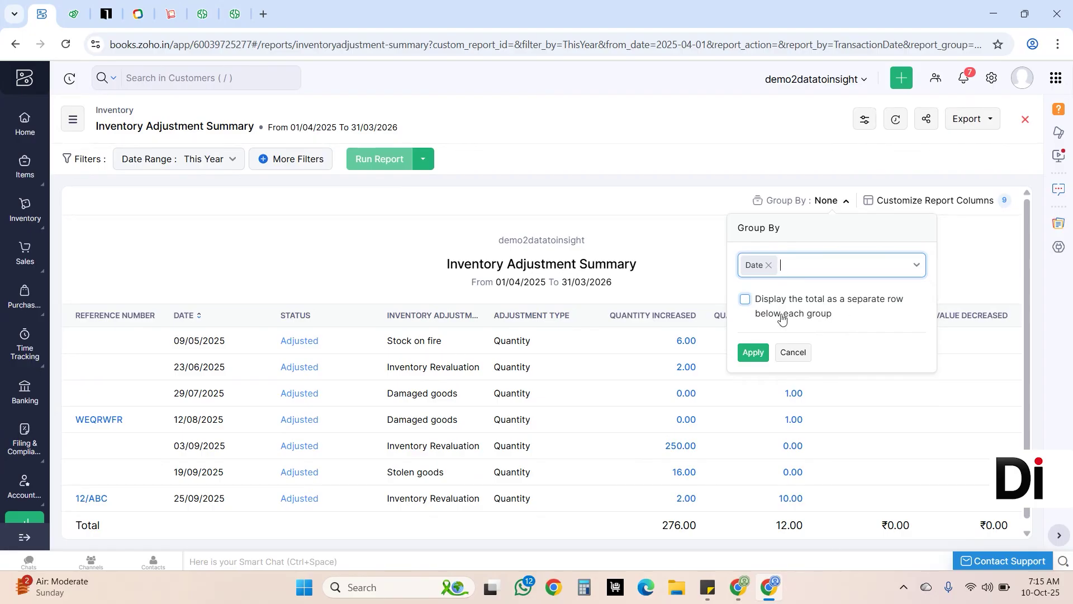
{"action": "left_click", "coordinate": [745, 300]}
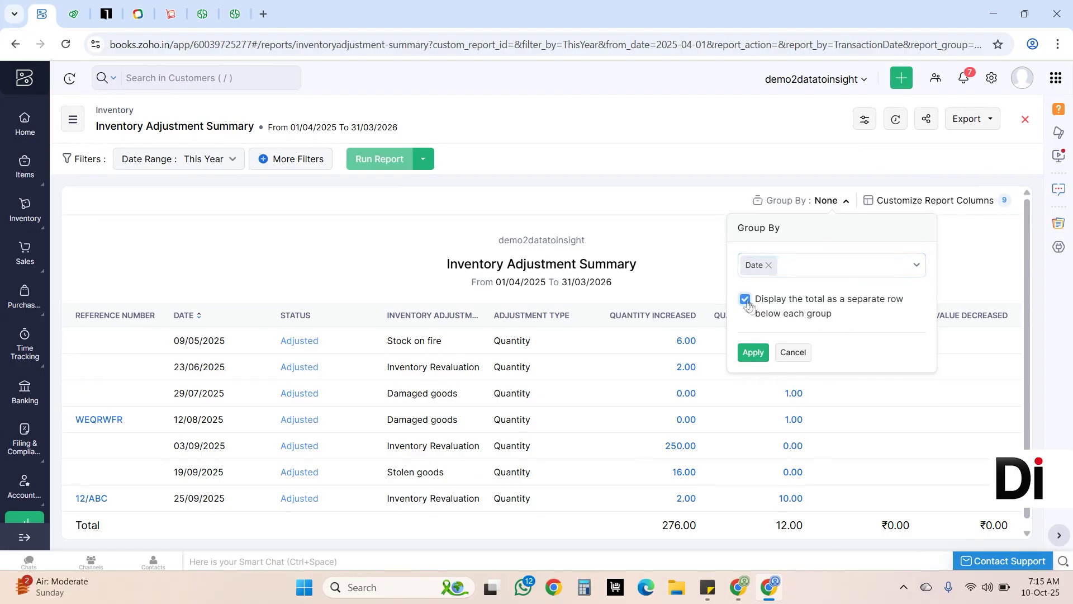
{"action": "left_click", "coordinate": [753, 353]}
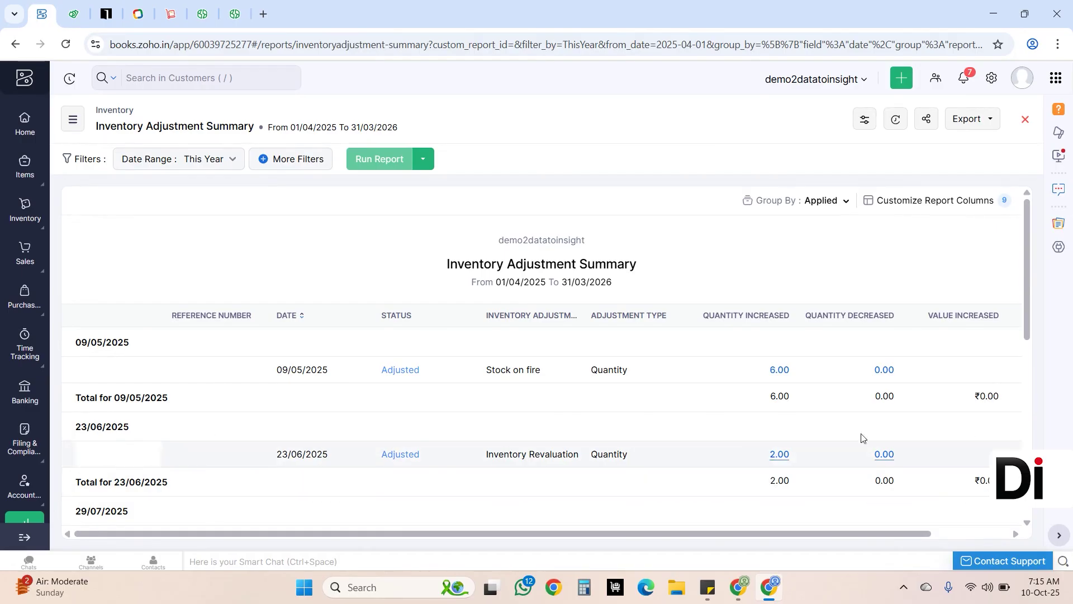
{"action": "left_click_drag", "start_coordinate": [1031, 248], "coordinate": [1029, 397]}
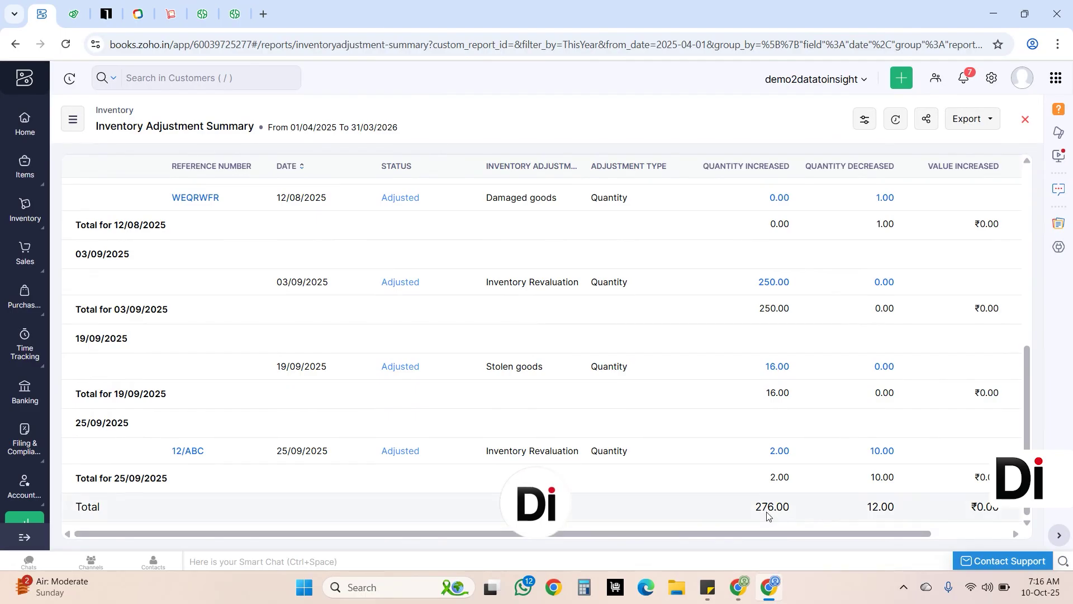
{"action": "left_click_drag", "start_coordinate": [1030, 398], "coordinate": [1033, 302]}
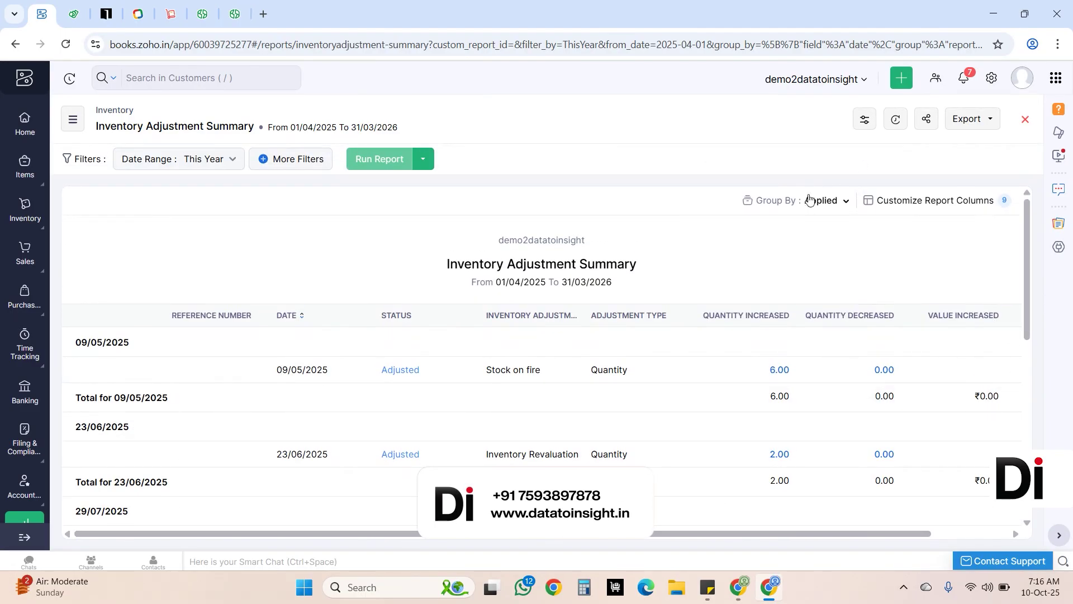
- Remove the Date grouping so that the report is grouped by None
{"action": "left_click", "coordinate": [810, 202]}
{"action": "left_click", "coordinate": [764, 265]}
{"action": "left_click", "coordinate": [762, 266]}
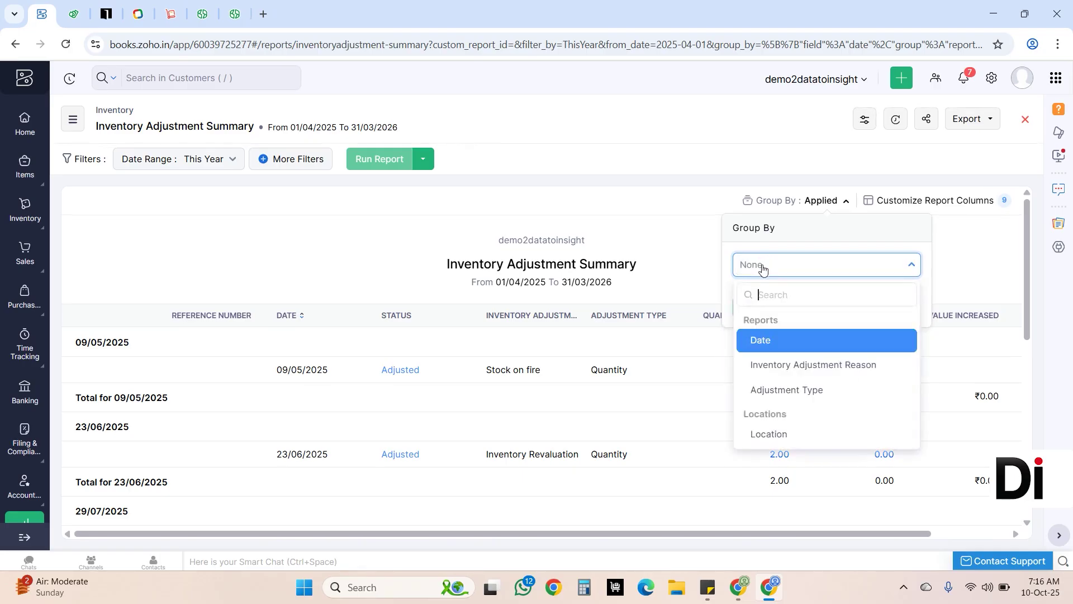
{"action": "left_click", "coordinate": [664, 289]}
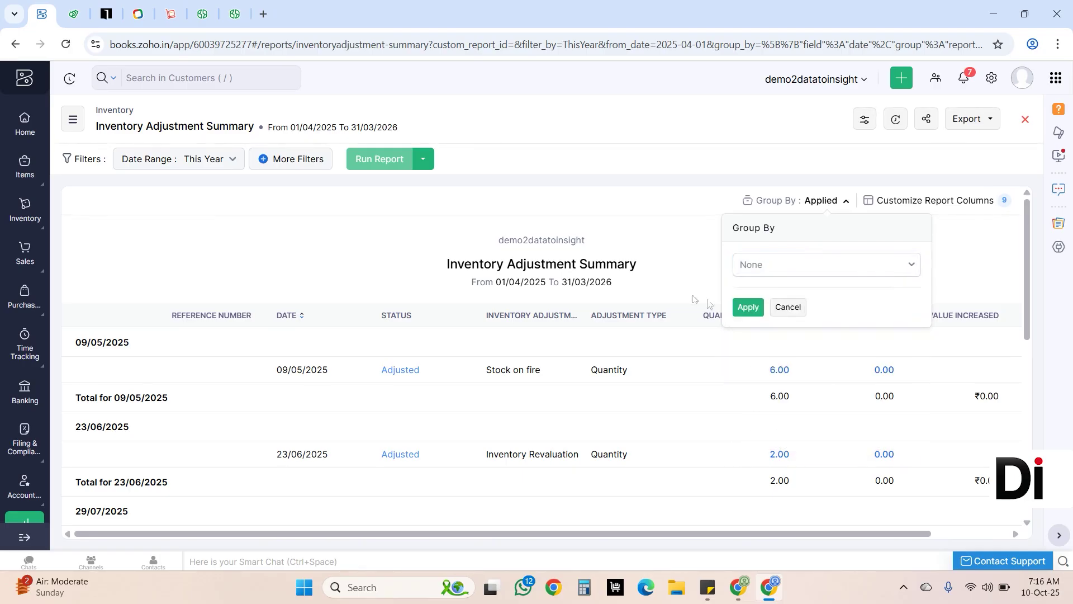
{"action": "left_click", "coordinate": [740, 310]}
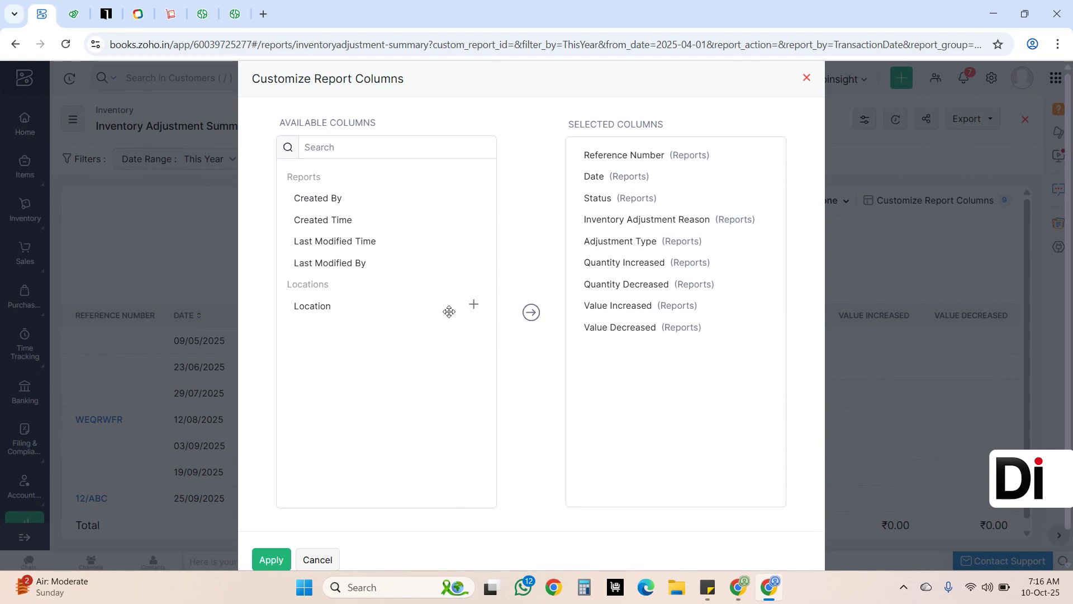
- Customize the report columns by adding Location and removing Value Increased
{"action": "left_click", "coordinate": [473, 306]}
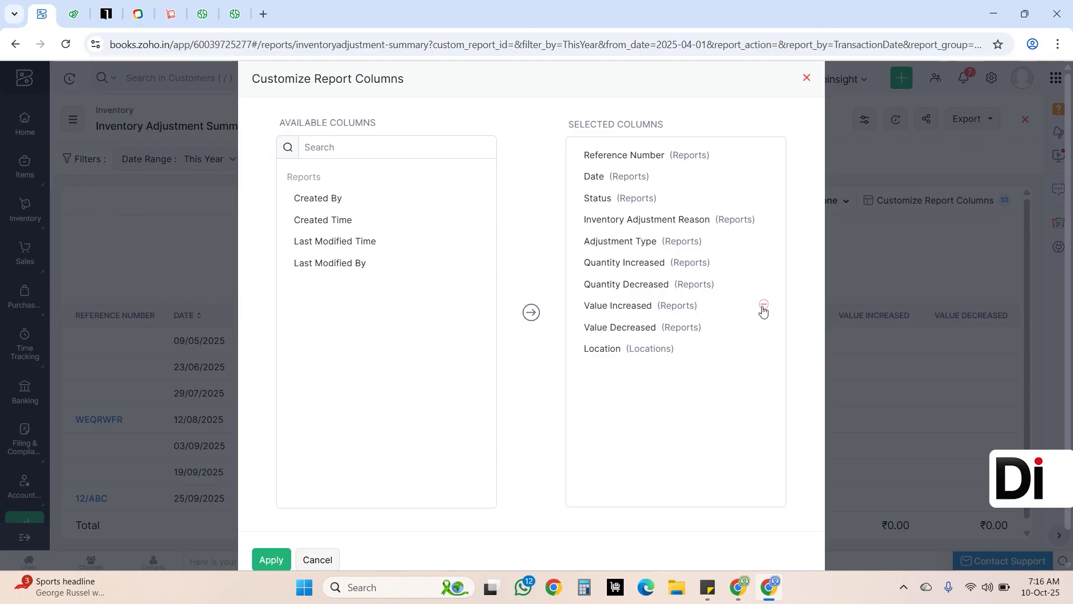
{"action": "left_click", "coordinate": [763, 306]}
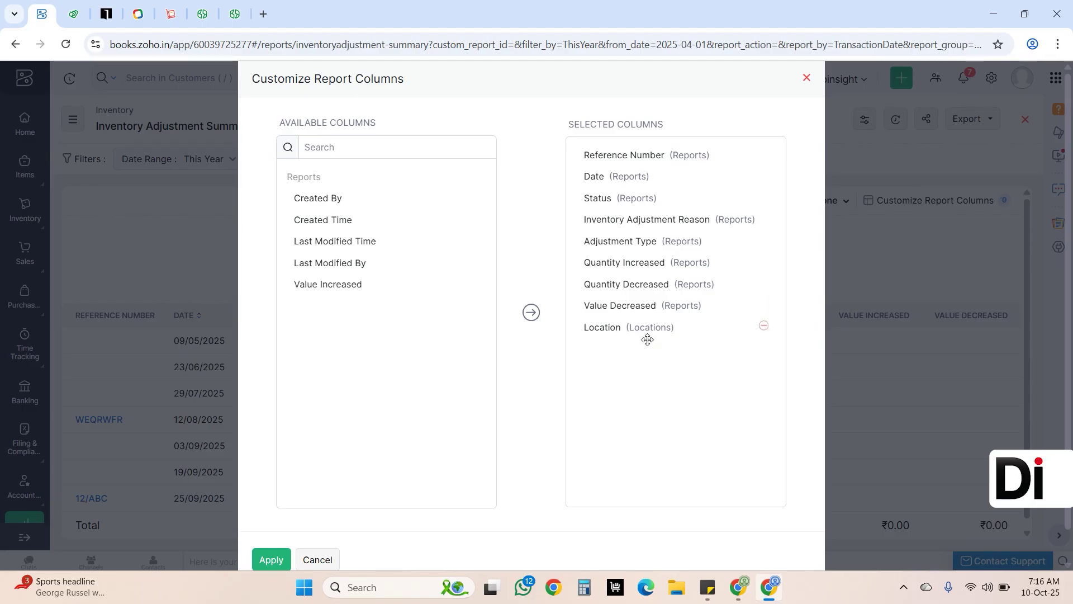
{"action": "left_click", "coordinate": [270, 560]}
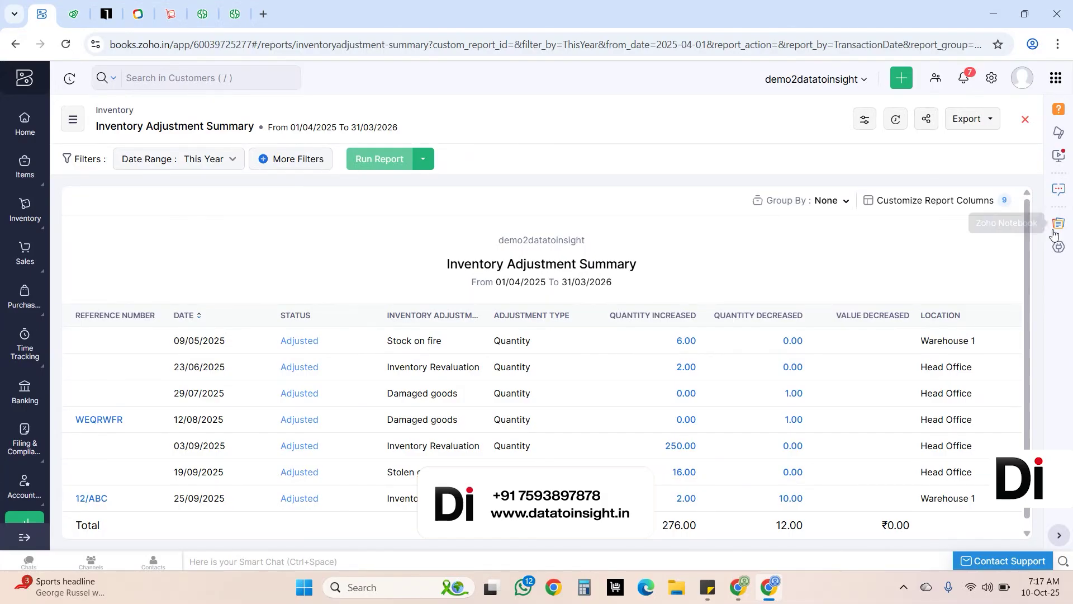
- Examine the report's export and print formats and its sharing options
{"action": "left_click", "coordinate": [970, 123]}
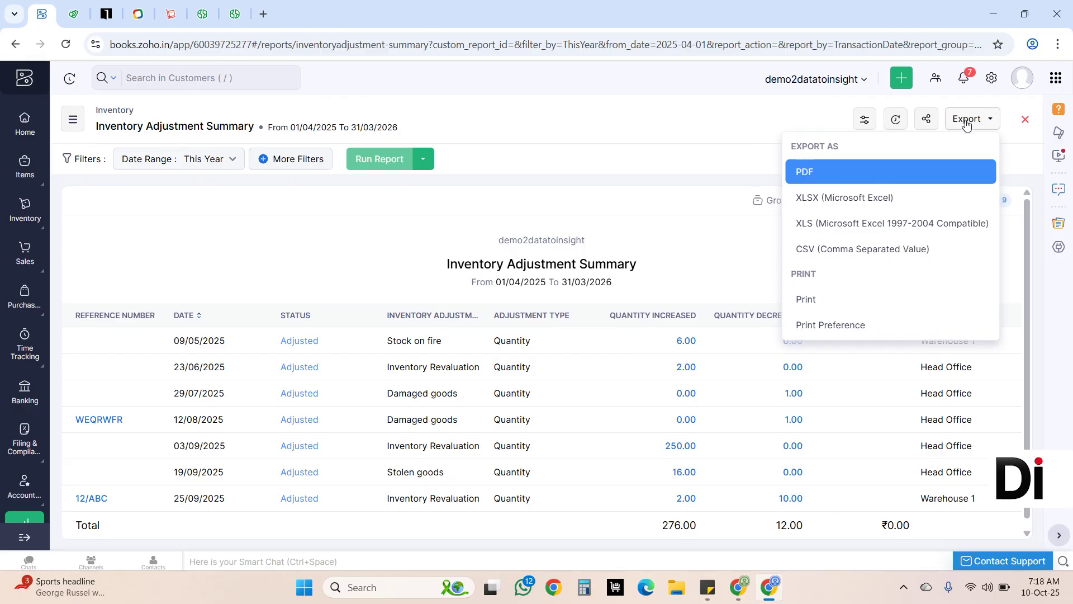
{"action": "left_click", "coordinate": [721, 145]}
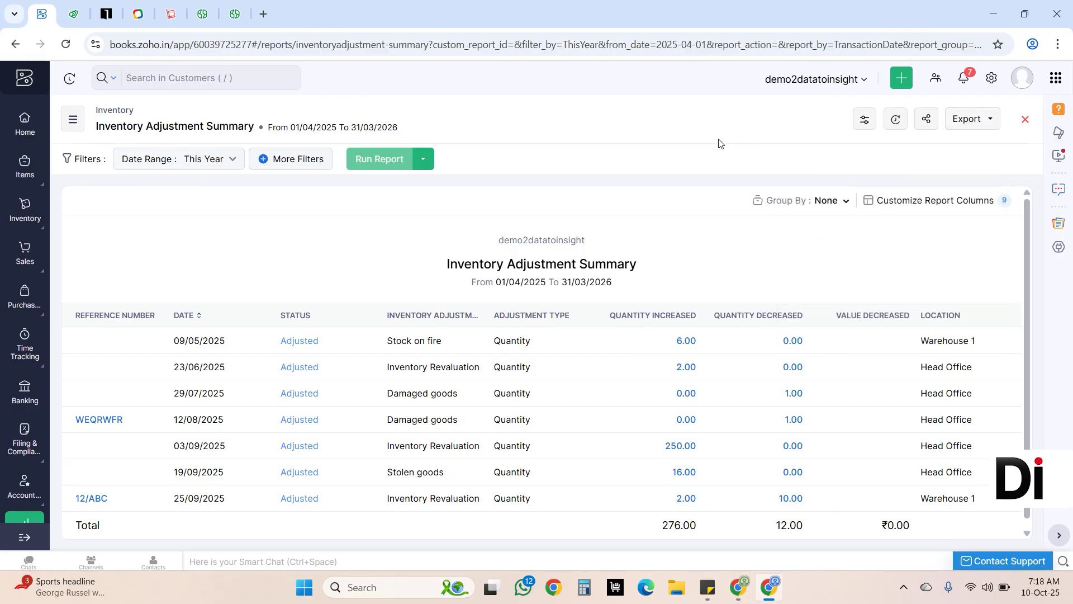
{"action": "left_click", "coordinate": [928, 127]}
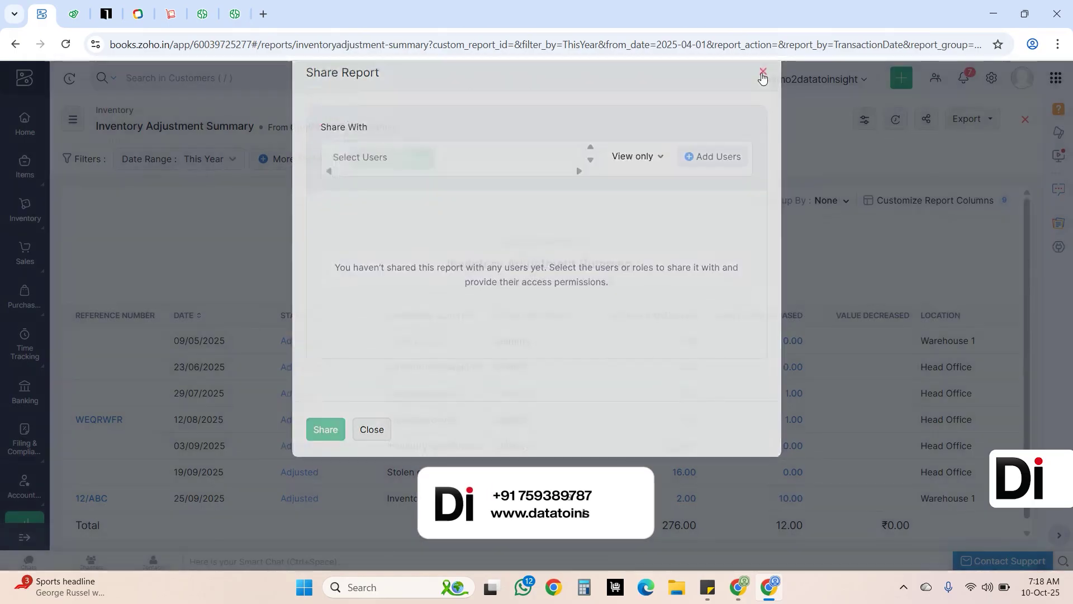
{"action": "left_click", "coordinate": [761, 76]}
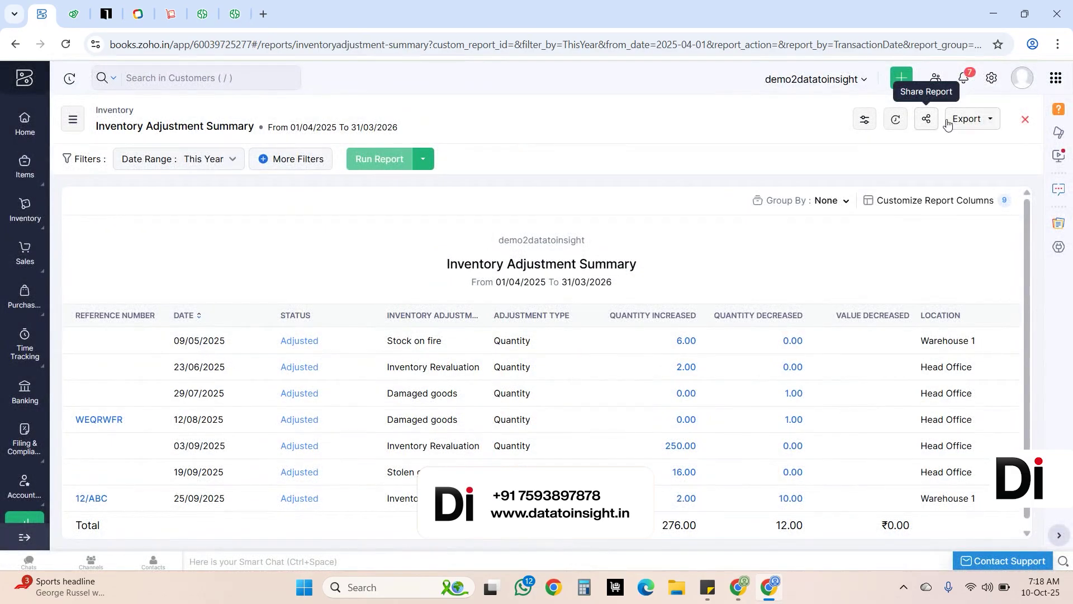
- Examine the report's general customization settings and return to the report without running or saving it
{"action": "left_click", "coordinate": [865, 120]}
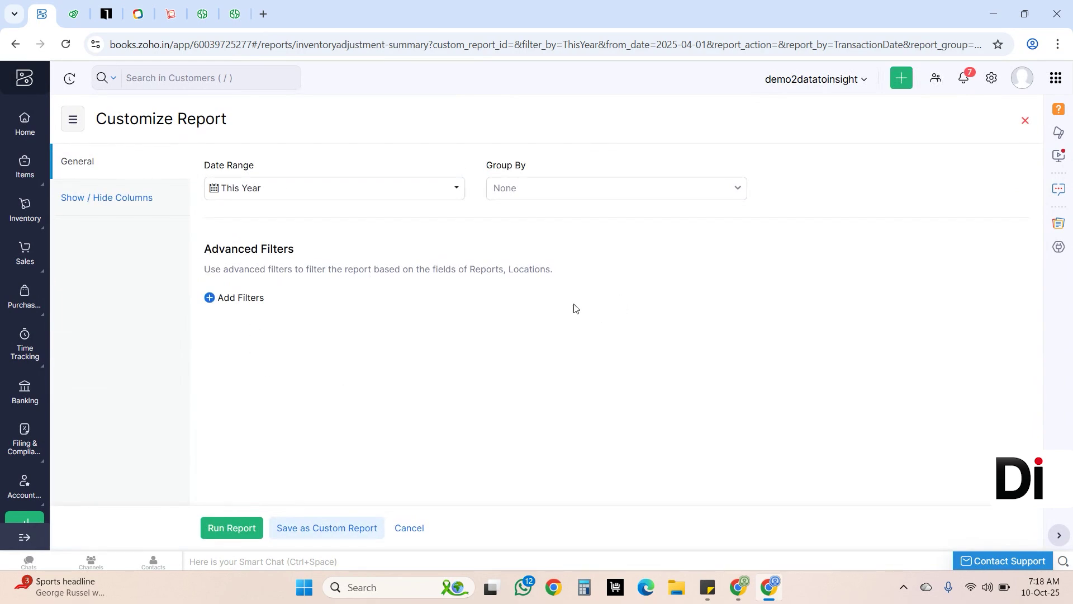
{"action": "left_click", "coordinate": [17, 51]}
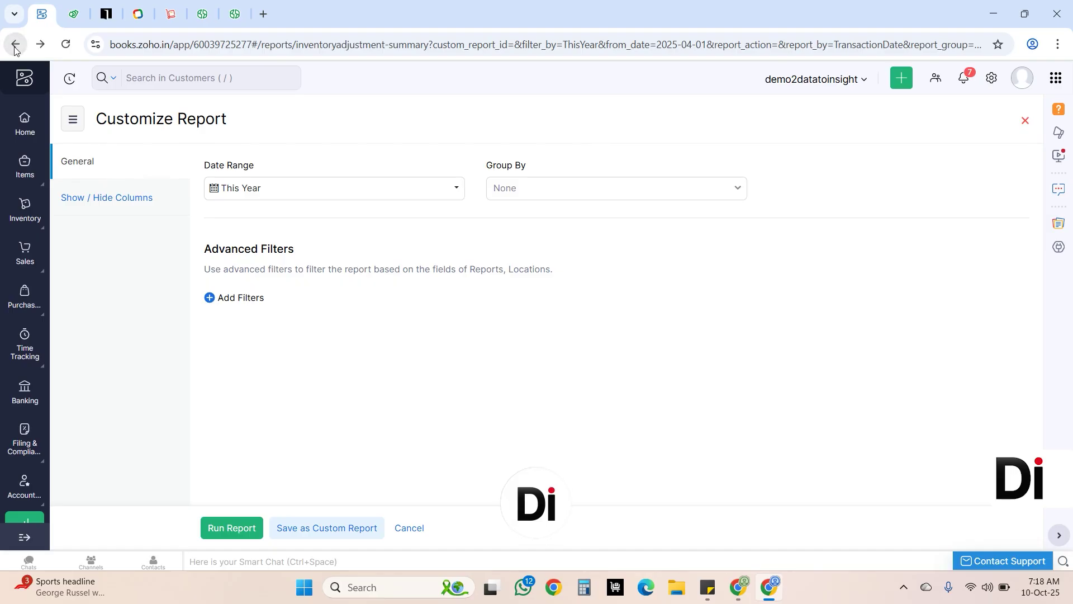
{"action": "left_click", "coordinate": [410, 528]}
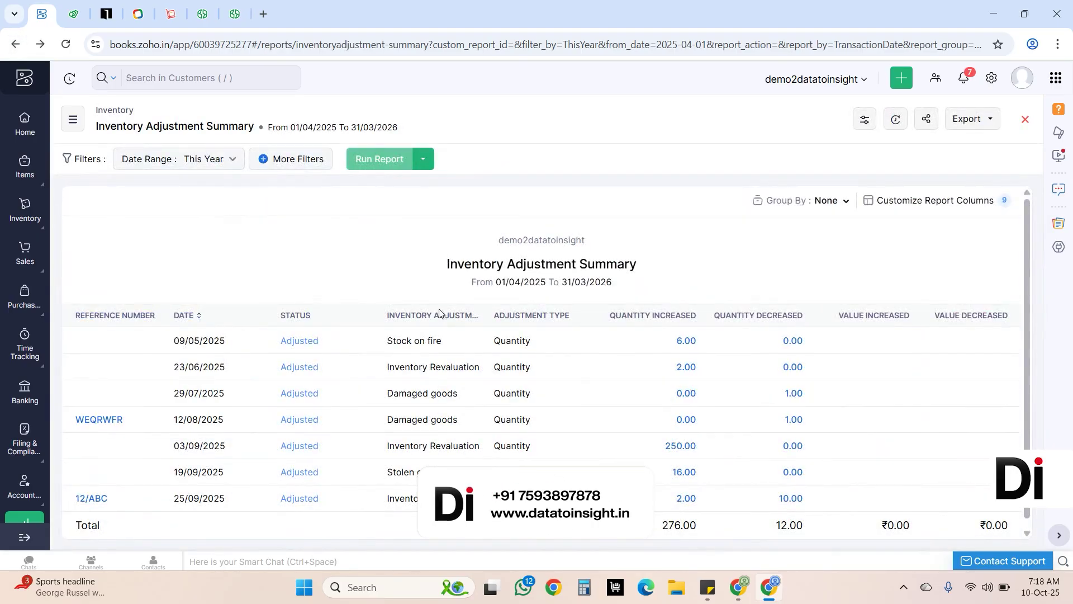